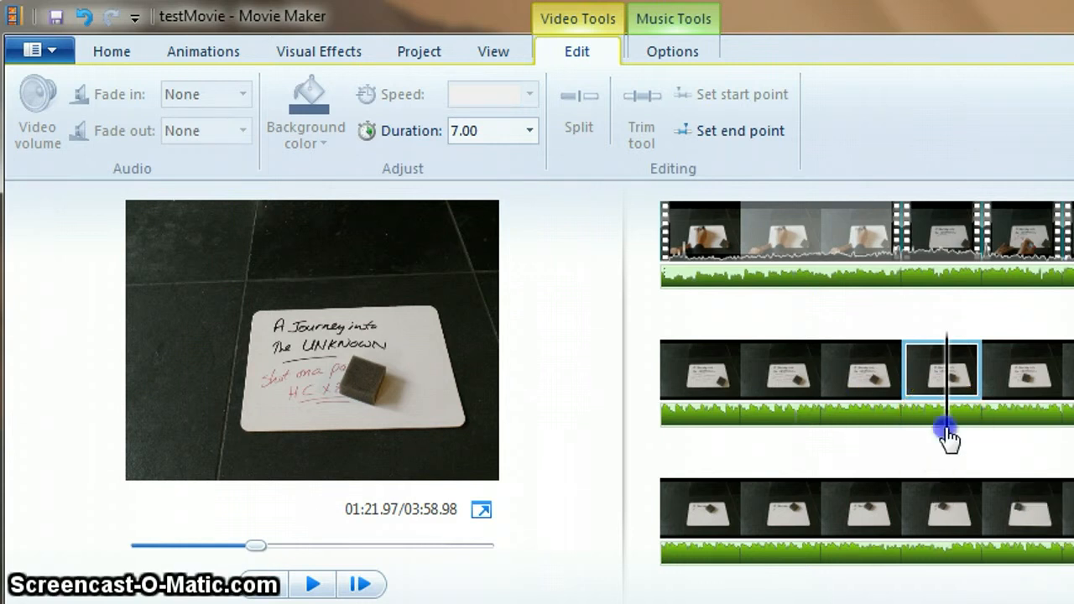
# Scrub the playhead through the photo sequence on the storyboard and play the preview.
pyautogui.moveTo(947, 435); pyautogui.dragTo(705, 427)
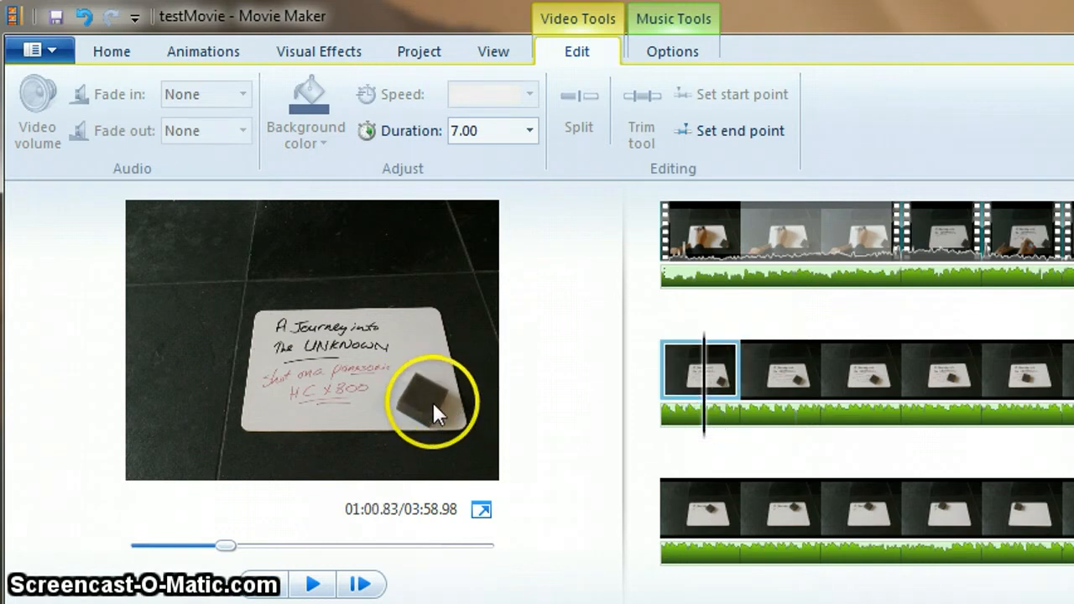
pyautogui.click(707, 437)
pyautogui.moveTo(707, 437); pyautogui.dragTo(760, 439)
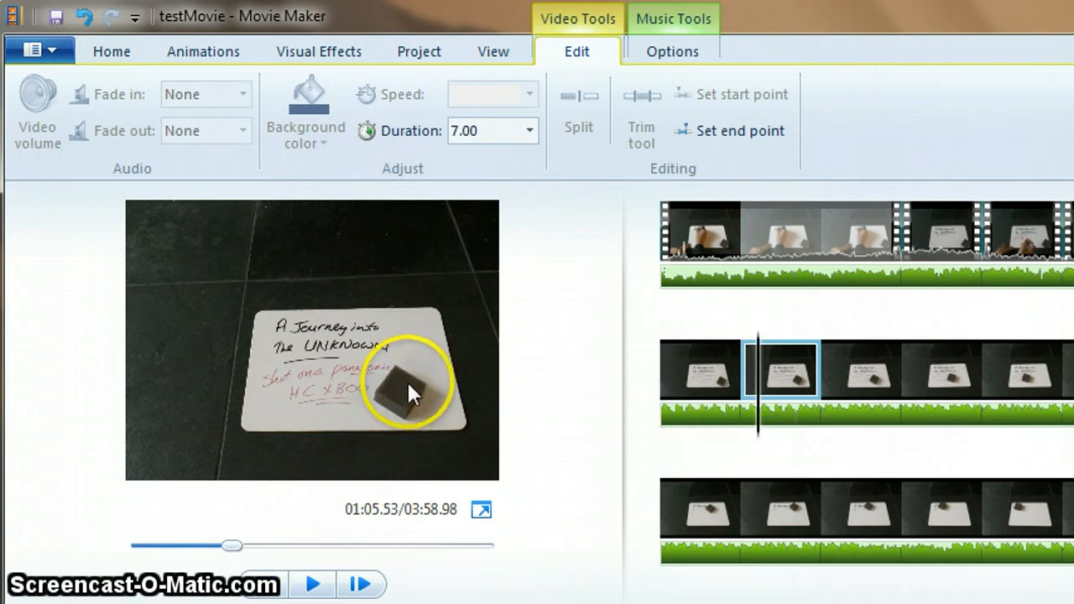
pyautogui.click(777, 435)
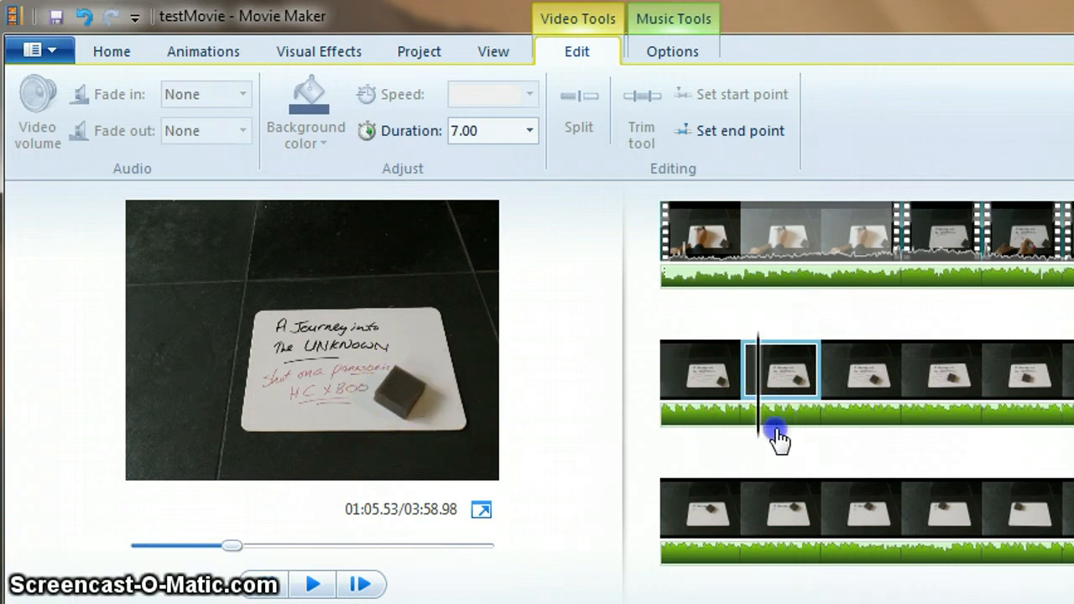
pyautogui.moveTo(776, 435); pyautogui.dragTo(871, 437)
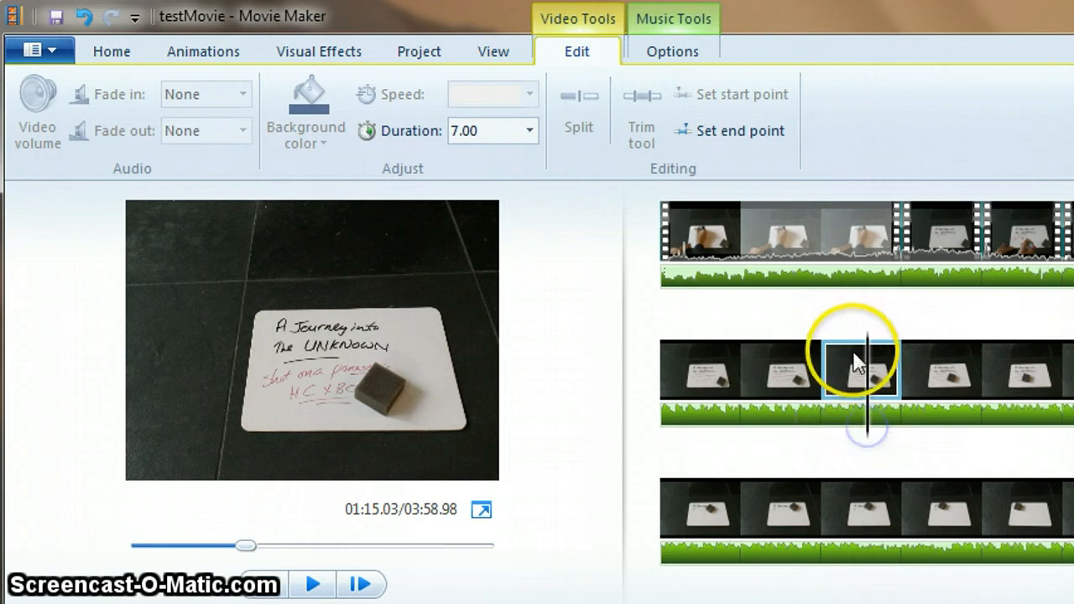
pyautogui.click(709, 445)
pyautogui.moveTo(709, 445); pyautogui.dragTo(671, 436)
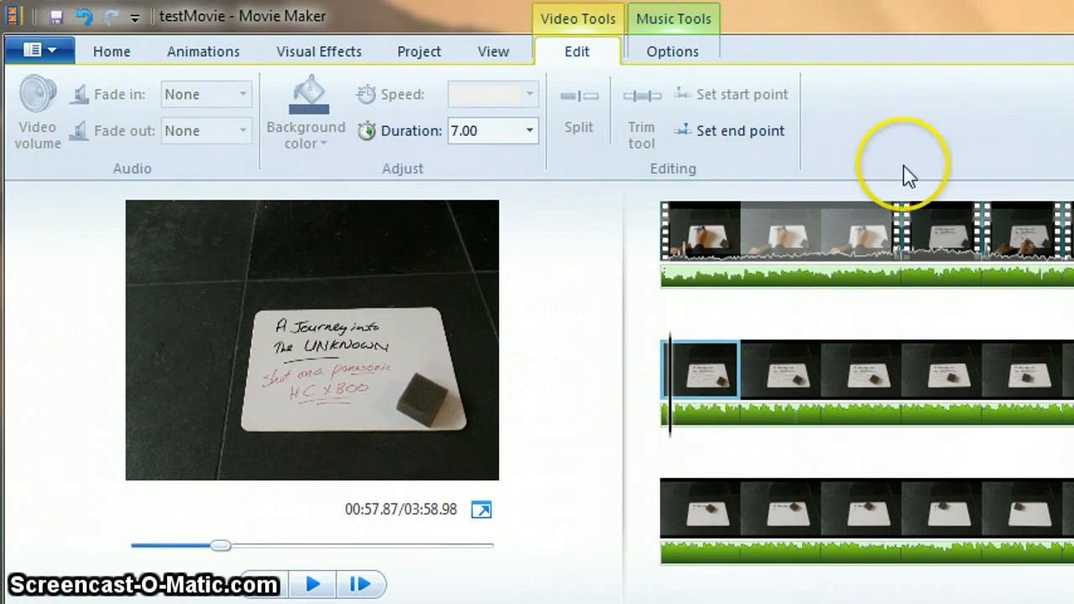
pyautogui.click(661, 433)
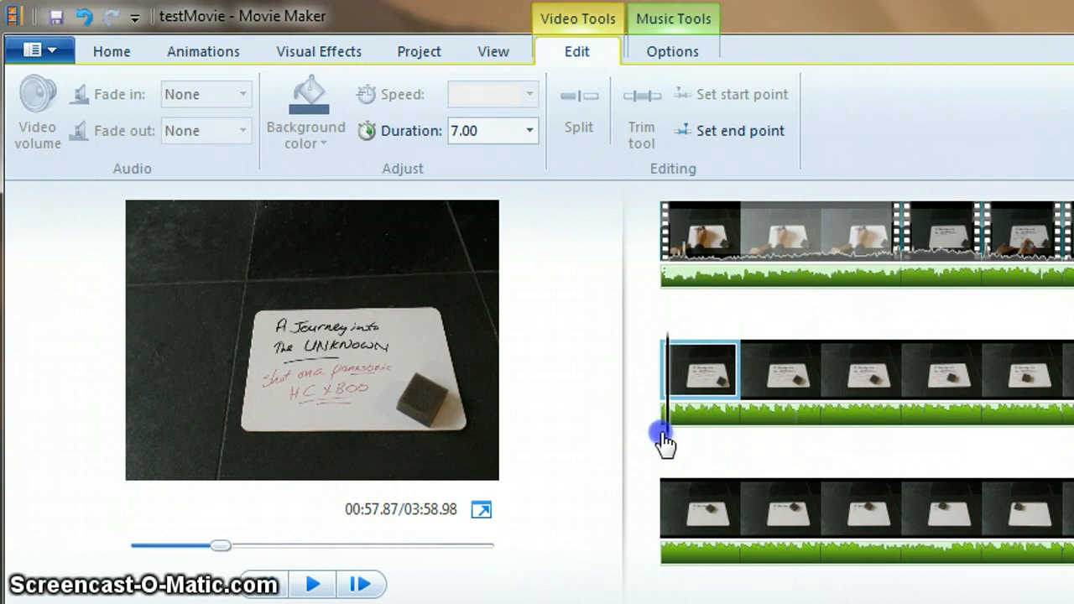
pyautogui.click(313, 584)
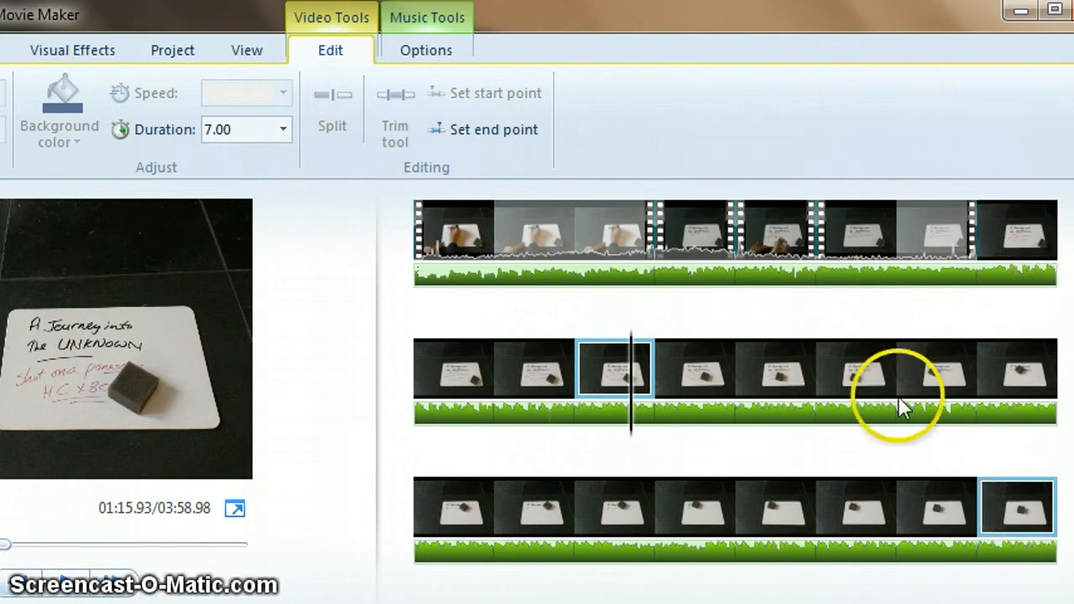
# Select all photos from the first still after the video clips to the last photo and set their duration to 3.00 seconds.
pyautogui.click(1020, 241)
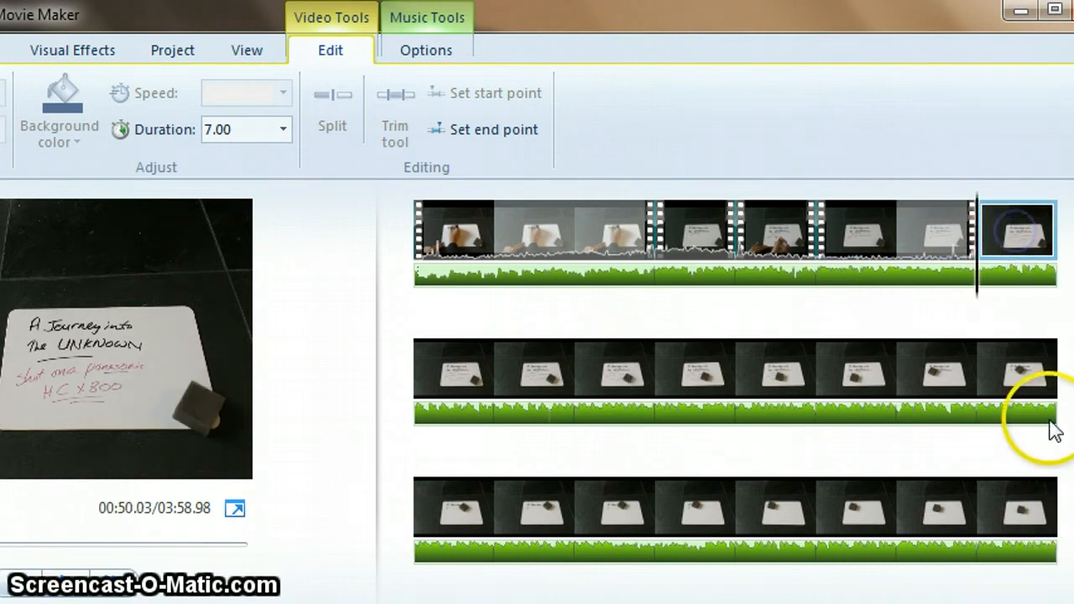
pyautogui.keyDown('shift'); pyautogui.click(1038, 514); pyautogui.keyUp('shift')
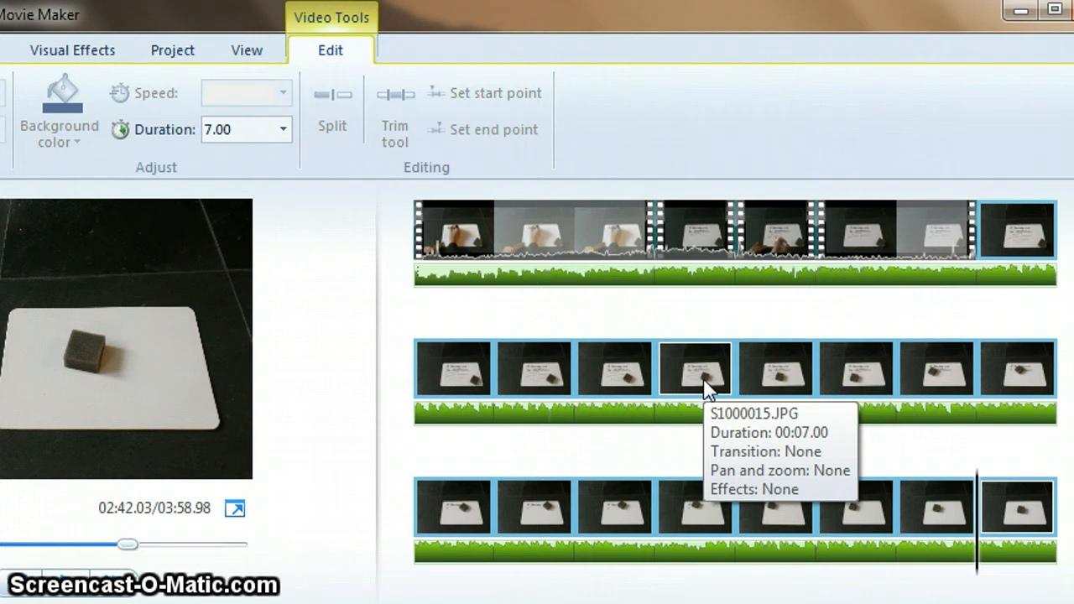
pyautogui.moveTo(679, 19); pyautogui.dragTo(890, 23)
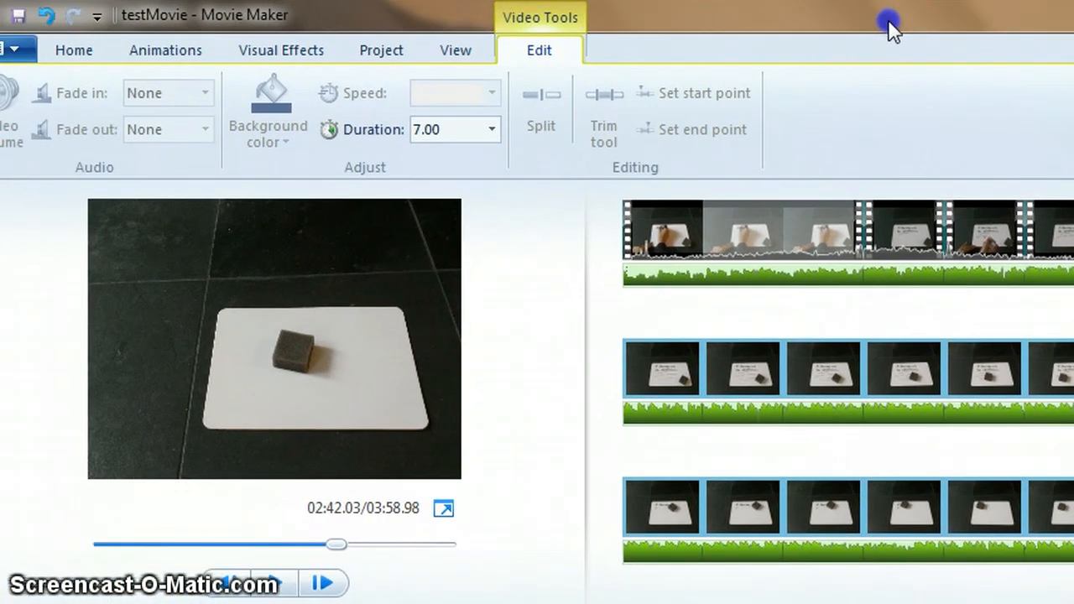
pyautogui.click(494, 131)
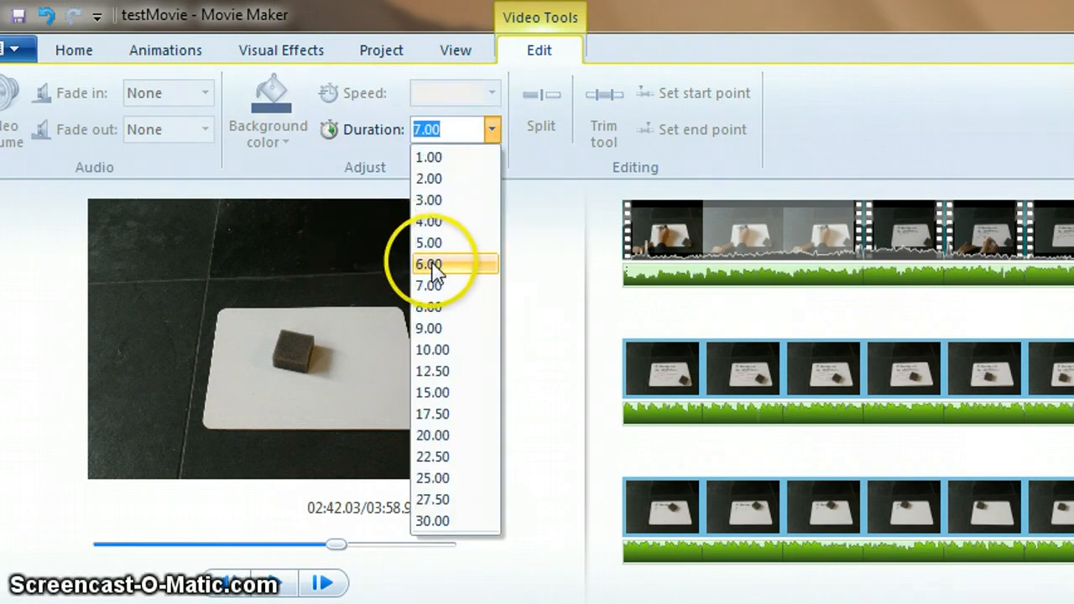
pyautogui.click(435, 202)
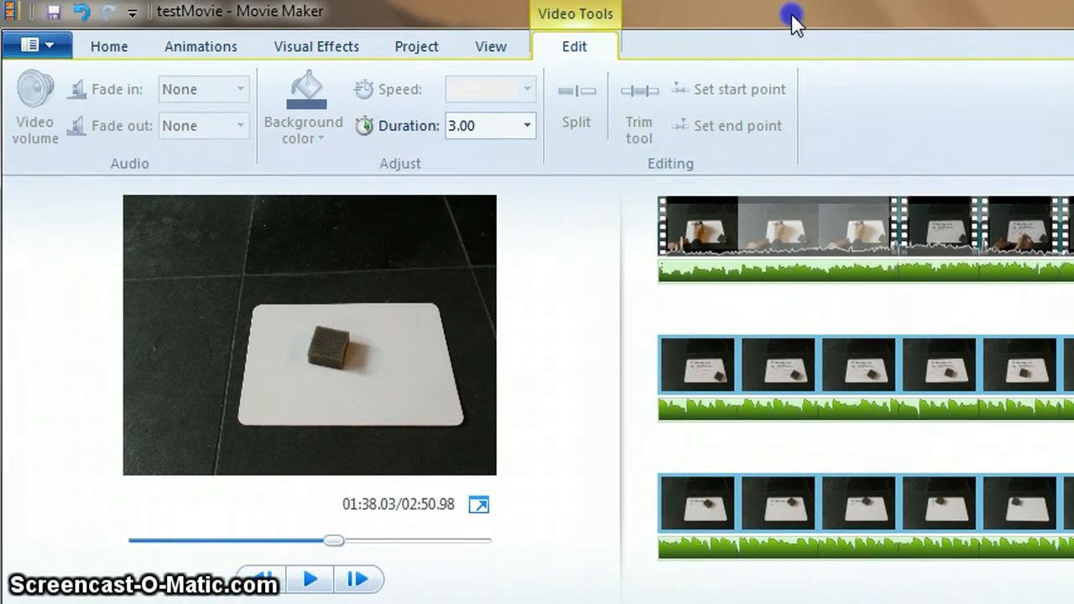
# Play the movie preview from about the midpoint to check the new photo timing.
pyautogui.click(523, 315)
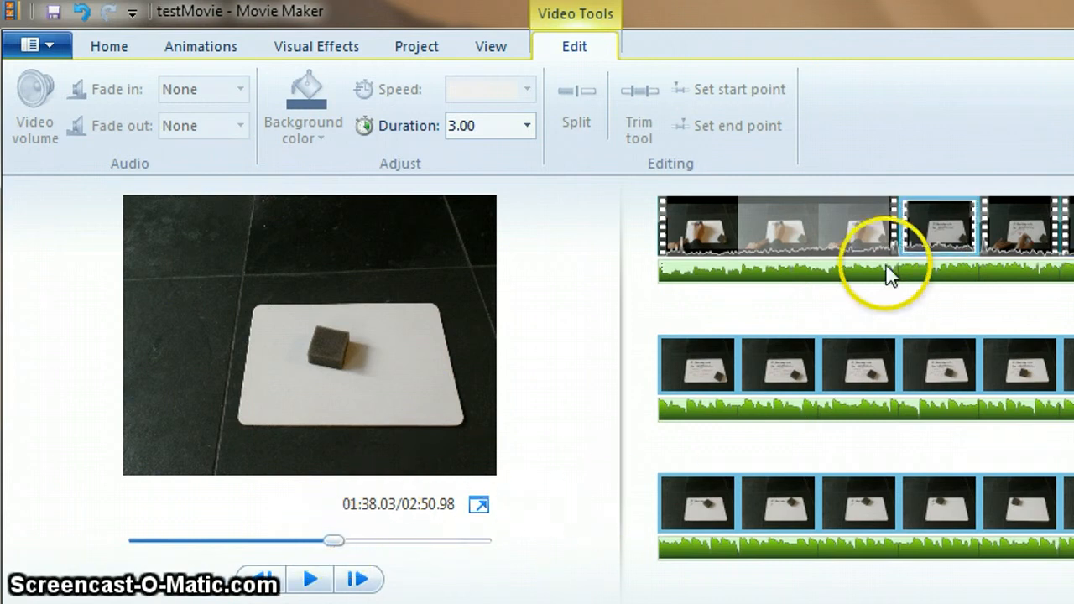
pyautogui.moveTo(332, 545); pyautogui.dragTo(181, 546)
pyautogui.click(310, 581)
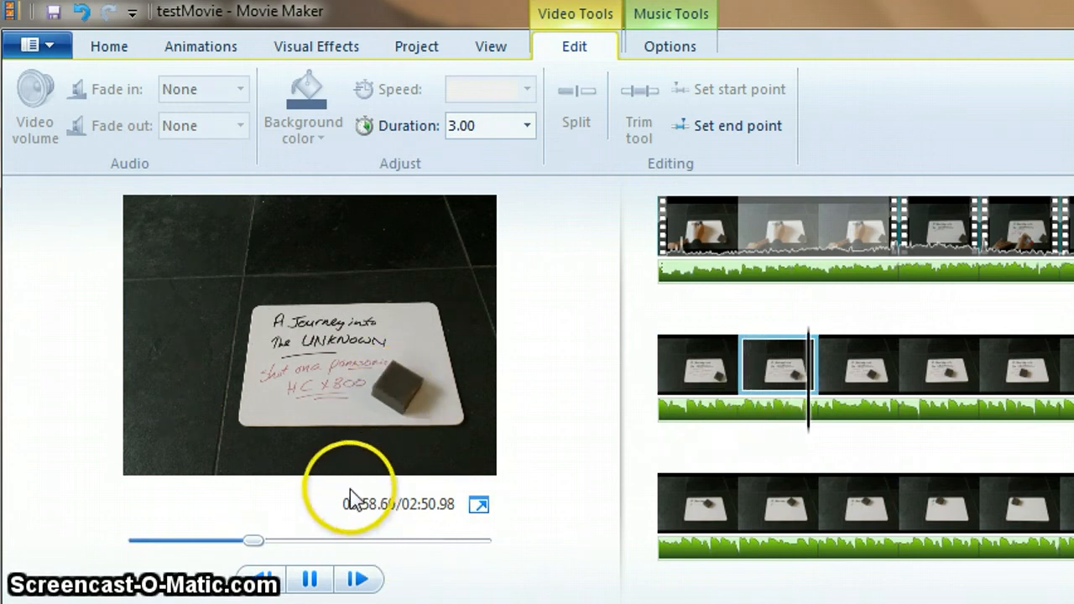
pyautogui.click(313, 581)
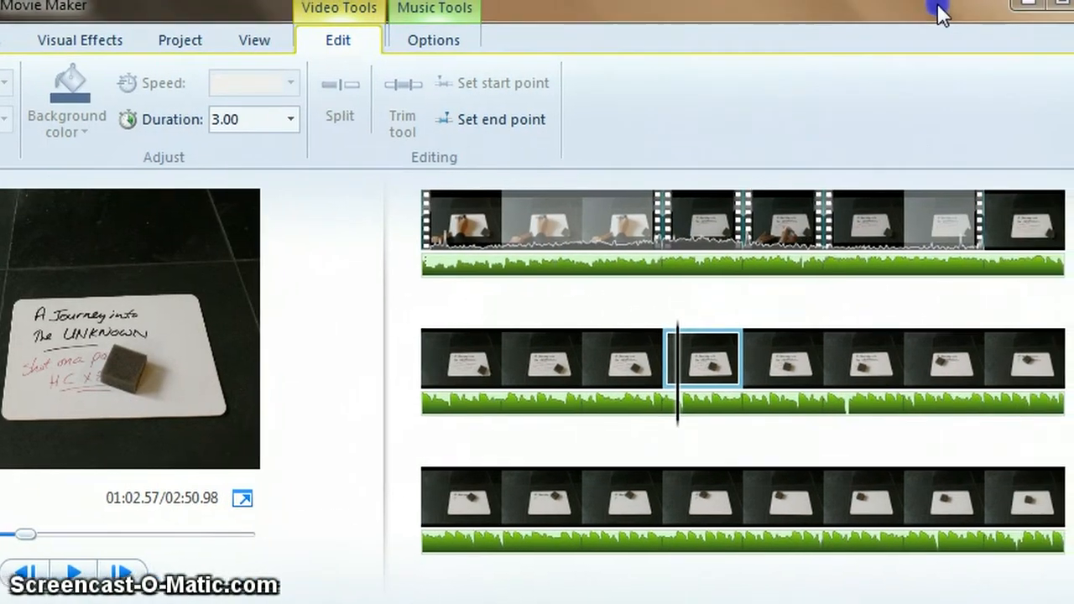
# Select the same range of photos again and set their duration to 0.5 seconds.
pyautogui.click(1073, 230)
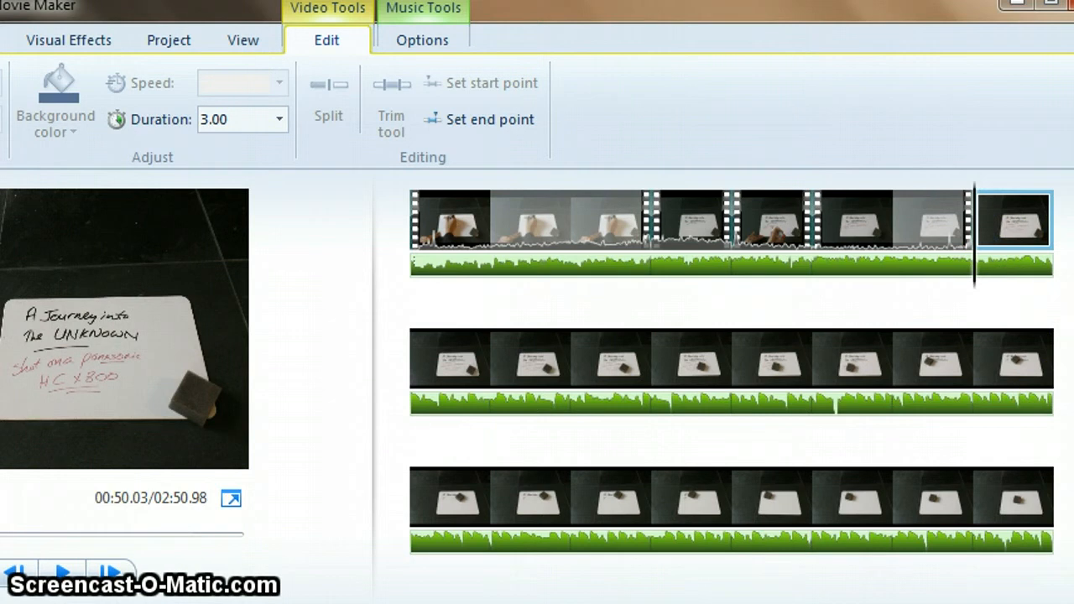
pyautogui.keyDown('shift'); pyautogui.click(1024, 493); pyautogui.keyUp('shift')
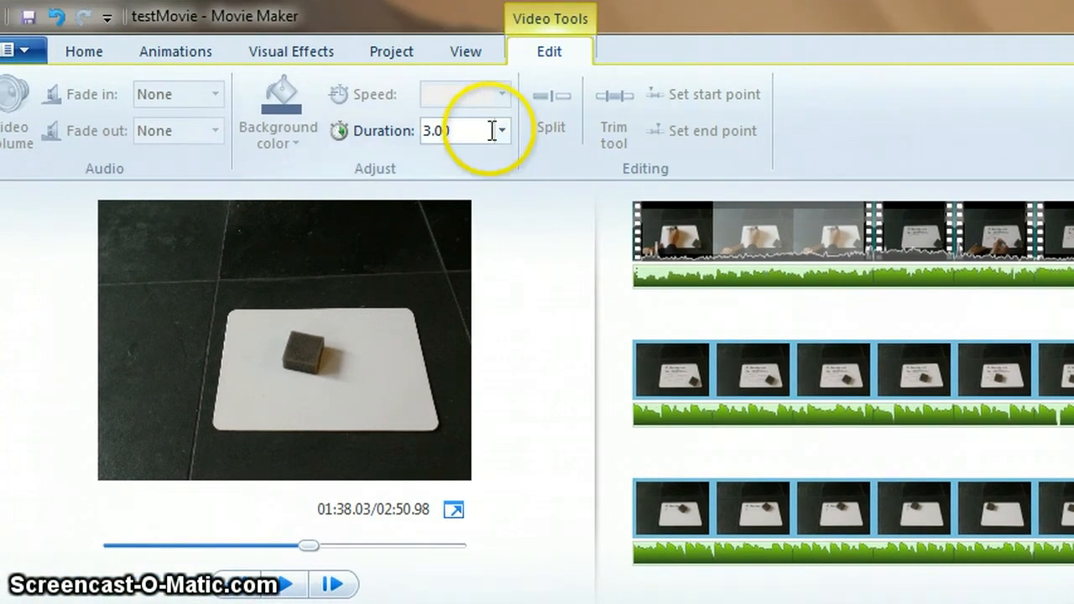
pyautogui.click(481, 149)
pyautogui.click(460, 159)
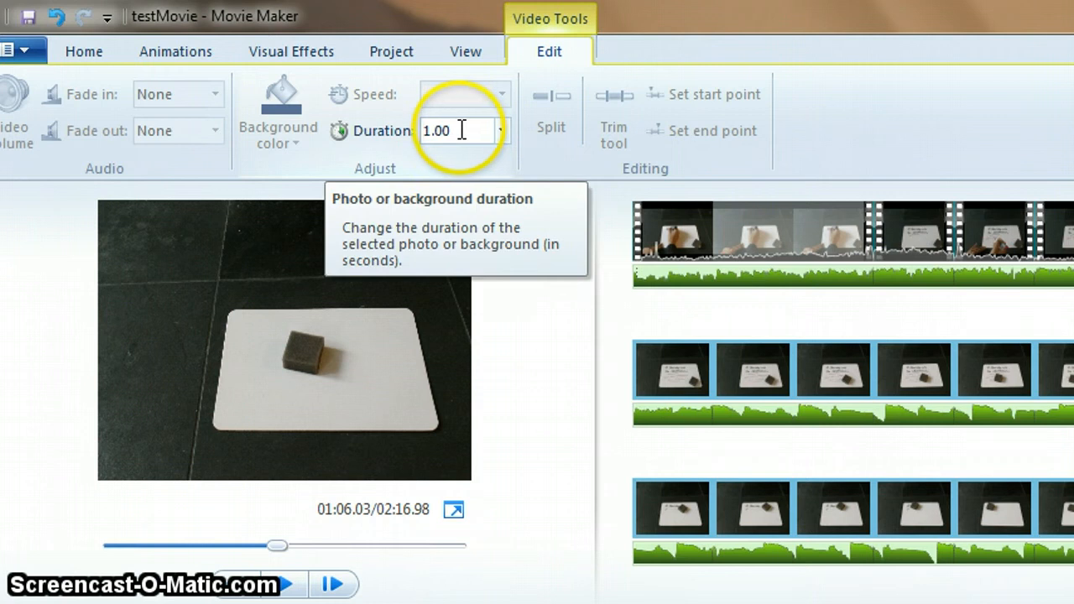
pyautogui.click(462, 130)
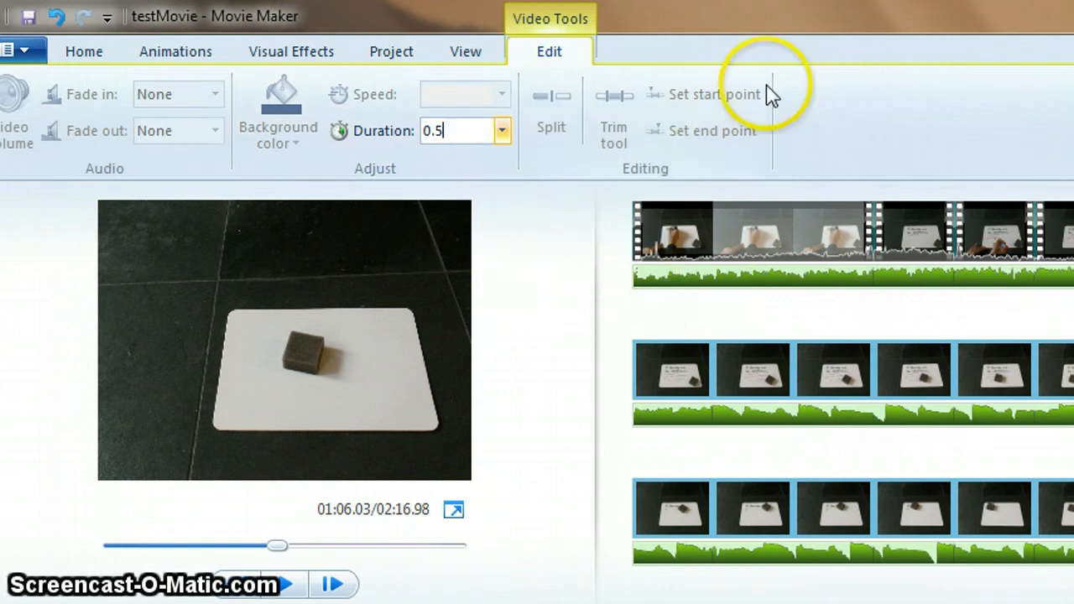
pyautogui.click(789, 27)
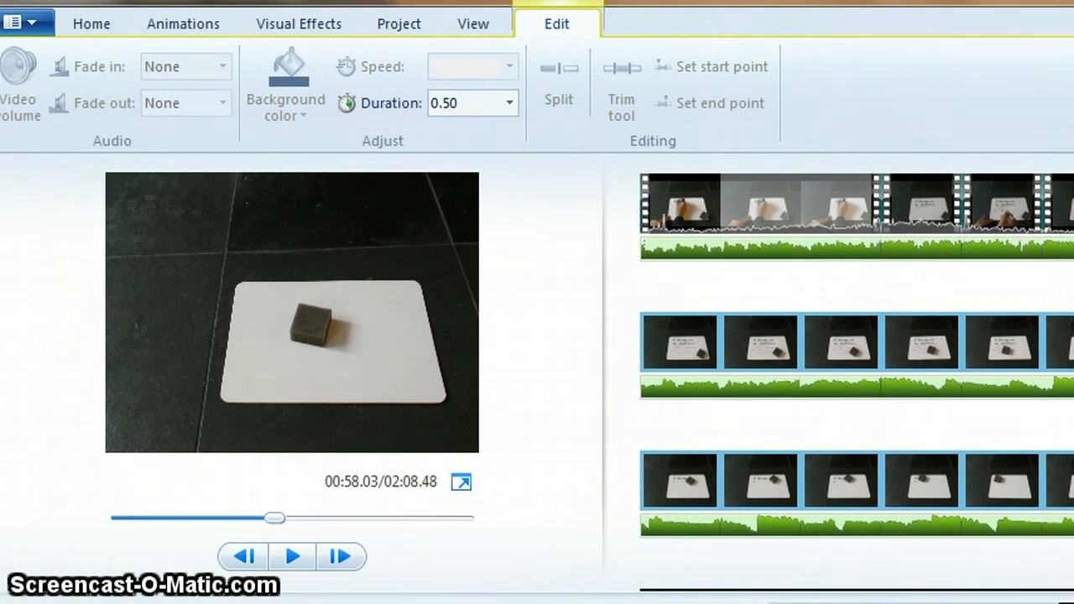
# Play the preview of the sped-up sequence and zoom out the storyboard to review the photos.
pyautogui.moveTo(276, 519); pyautogui.dragTo(247, 522)
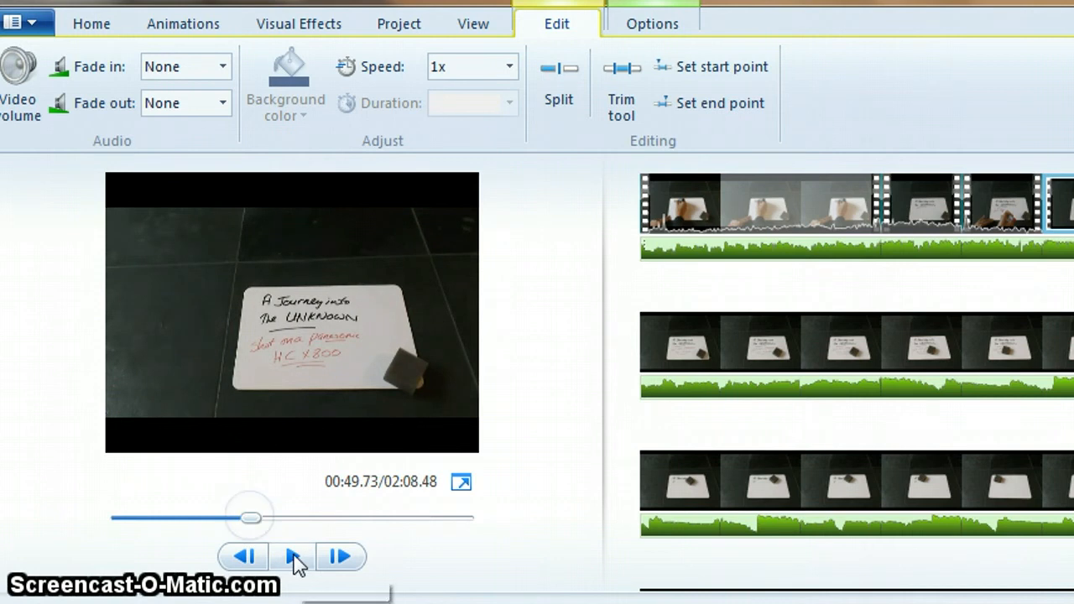
pyautogui.click(295, 558)
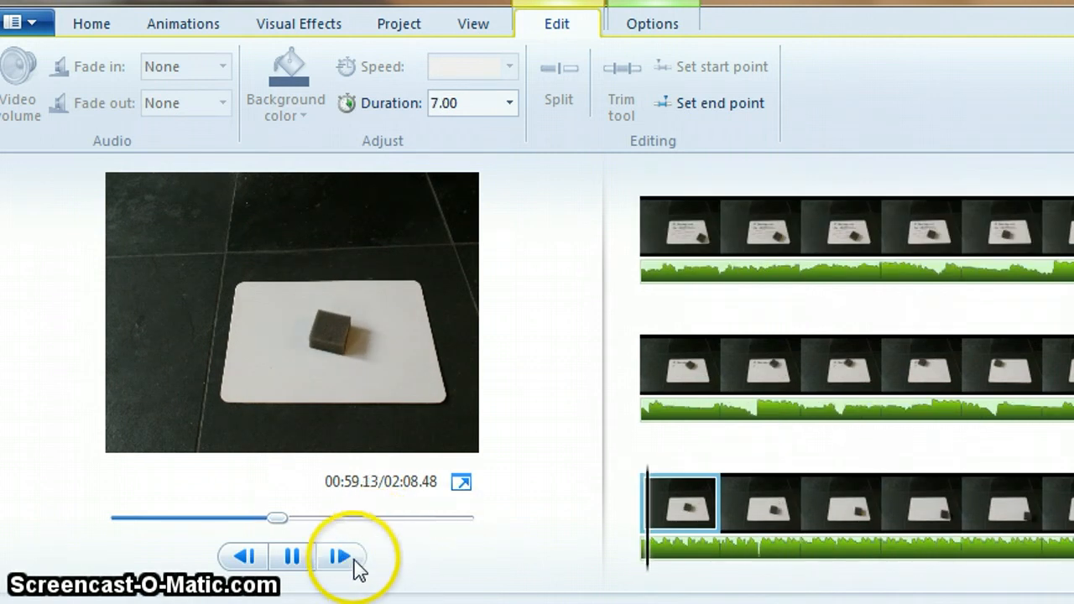
pyautogui.click(300, 564)
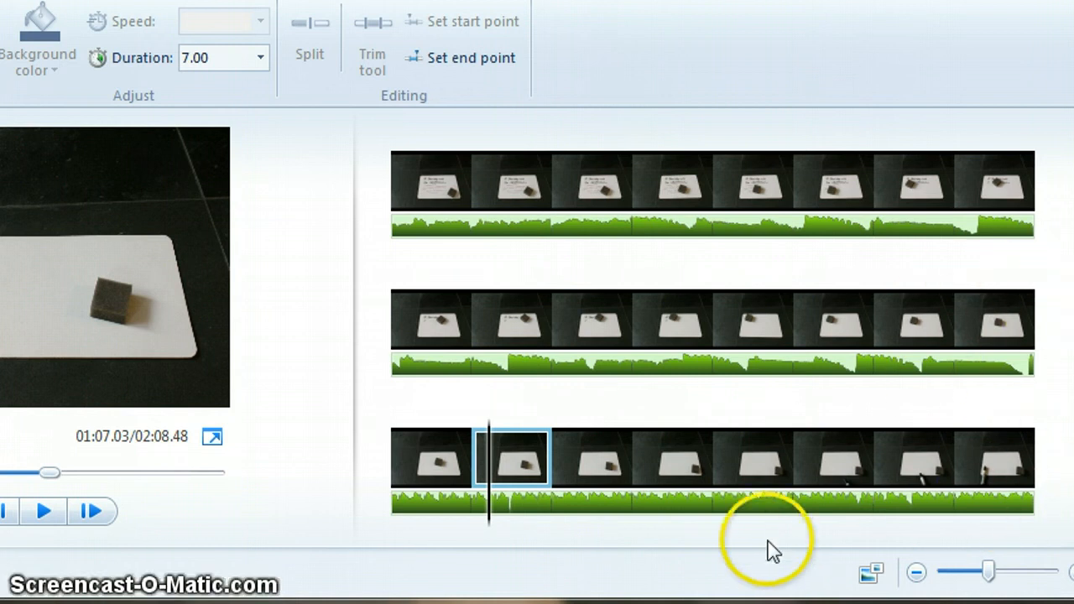
pyautogui.click(915, 576)
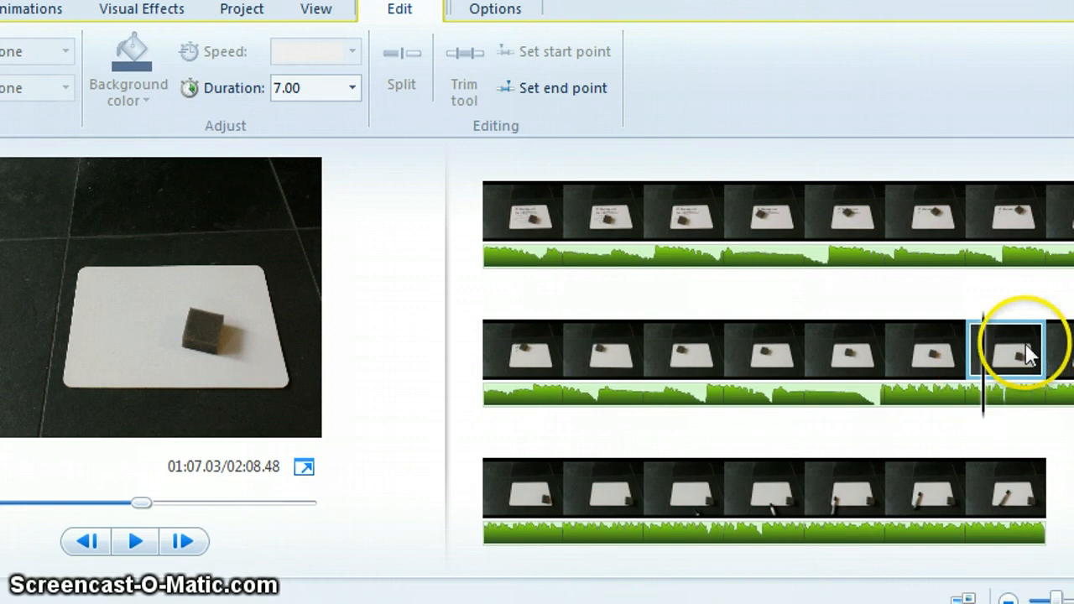
pyautogui.keyDown('shift'); pyautogui.click(961, 353); pyautogui.keyUp('shift')
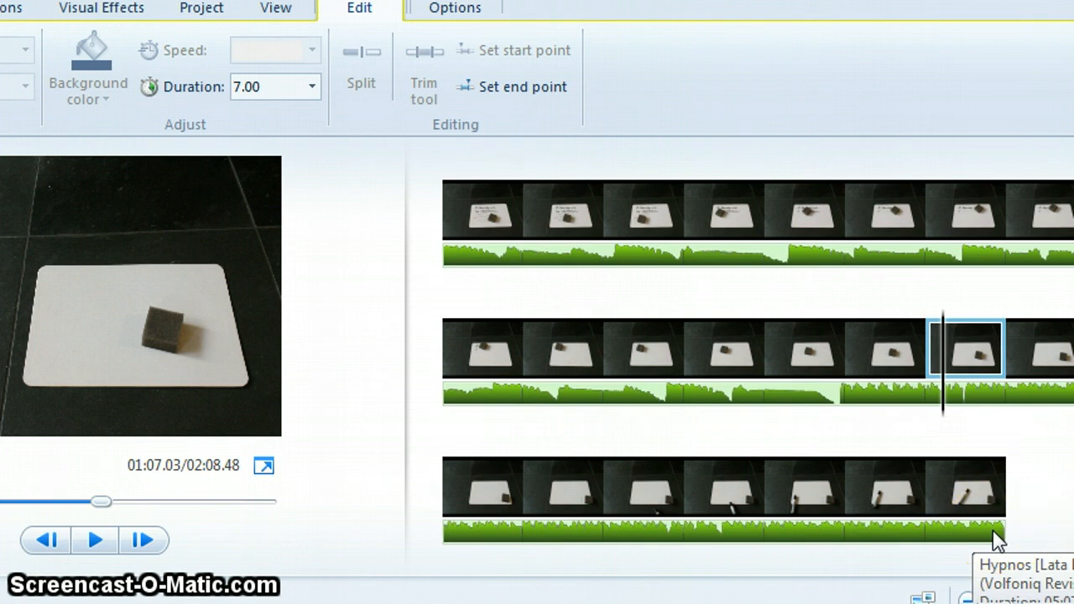
pyautogui.moveTo(997, 539)
pyautogui.mouseDown()
pyautogui.moveTo(970, 531)
pyautogui.moveTo(694, 537)
pyautogui.moveTo(785, 541)
pyautogui.mouseUp()
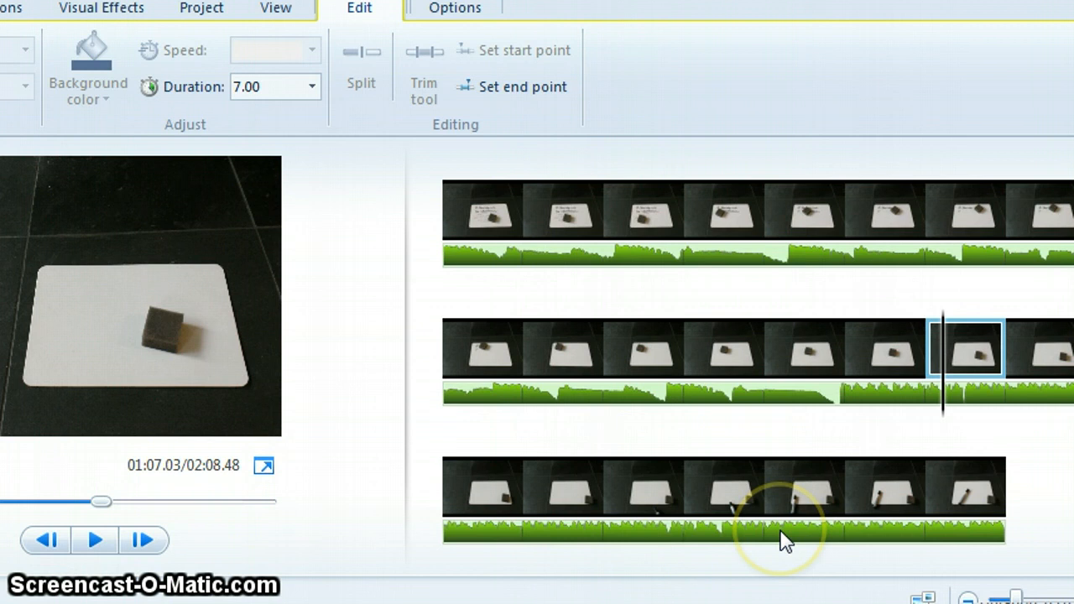